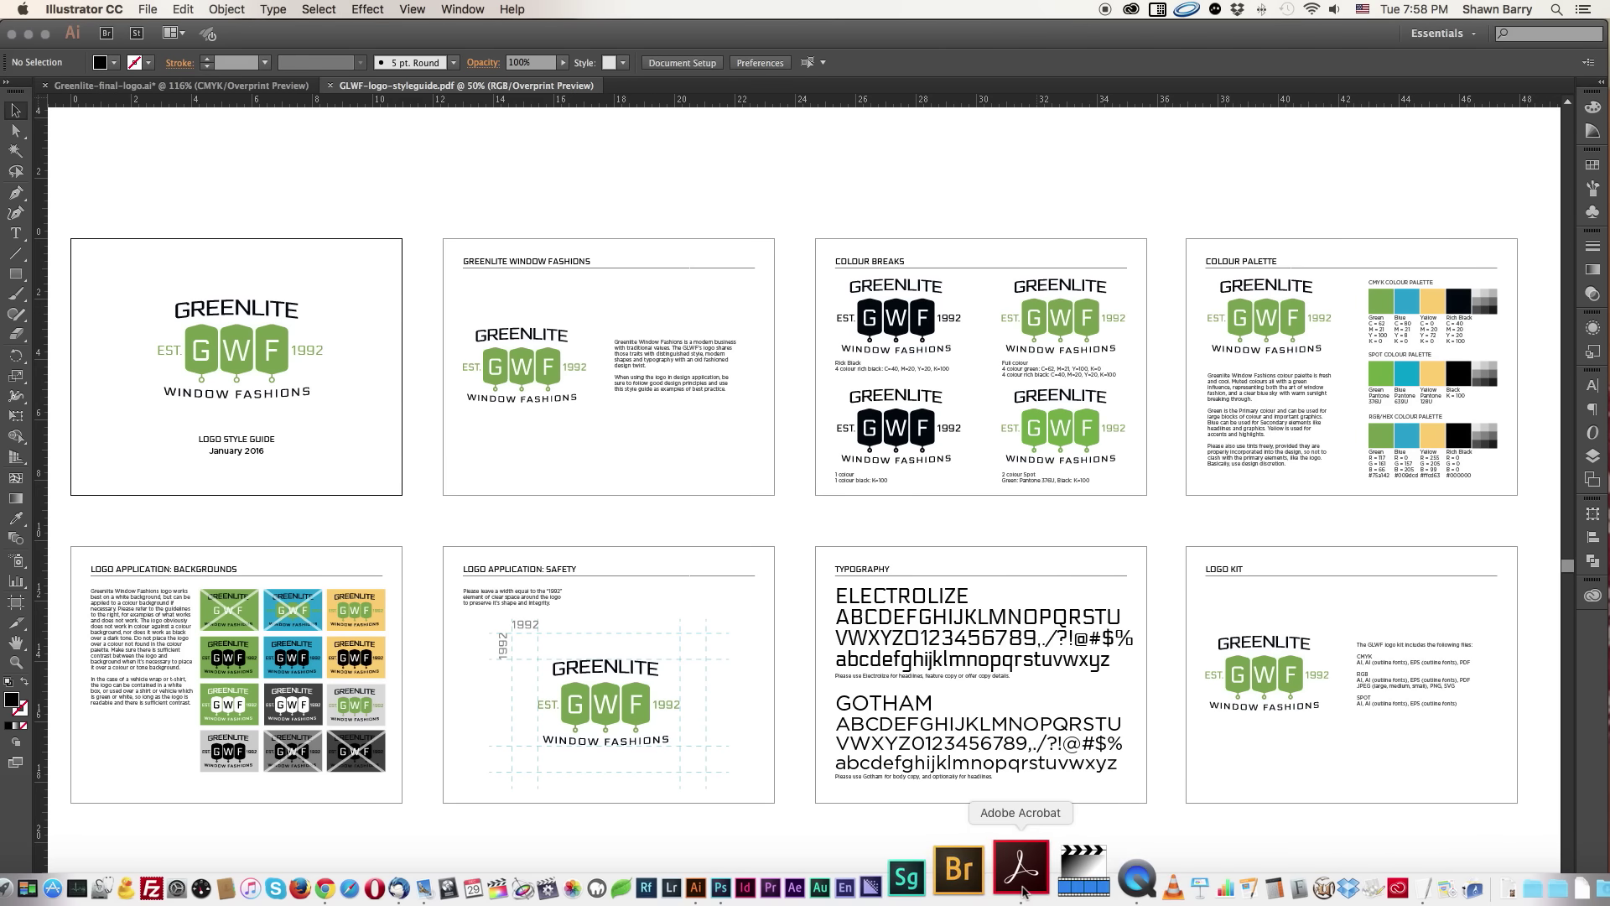
- Bring the GLWF logo style guide PDF back to the front
click(1023, 868)
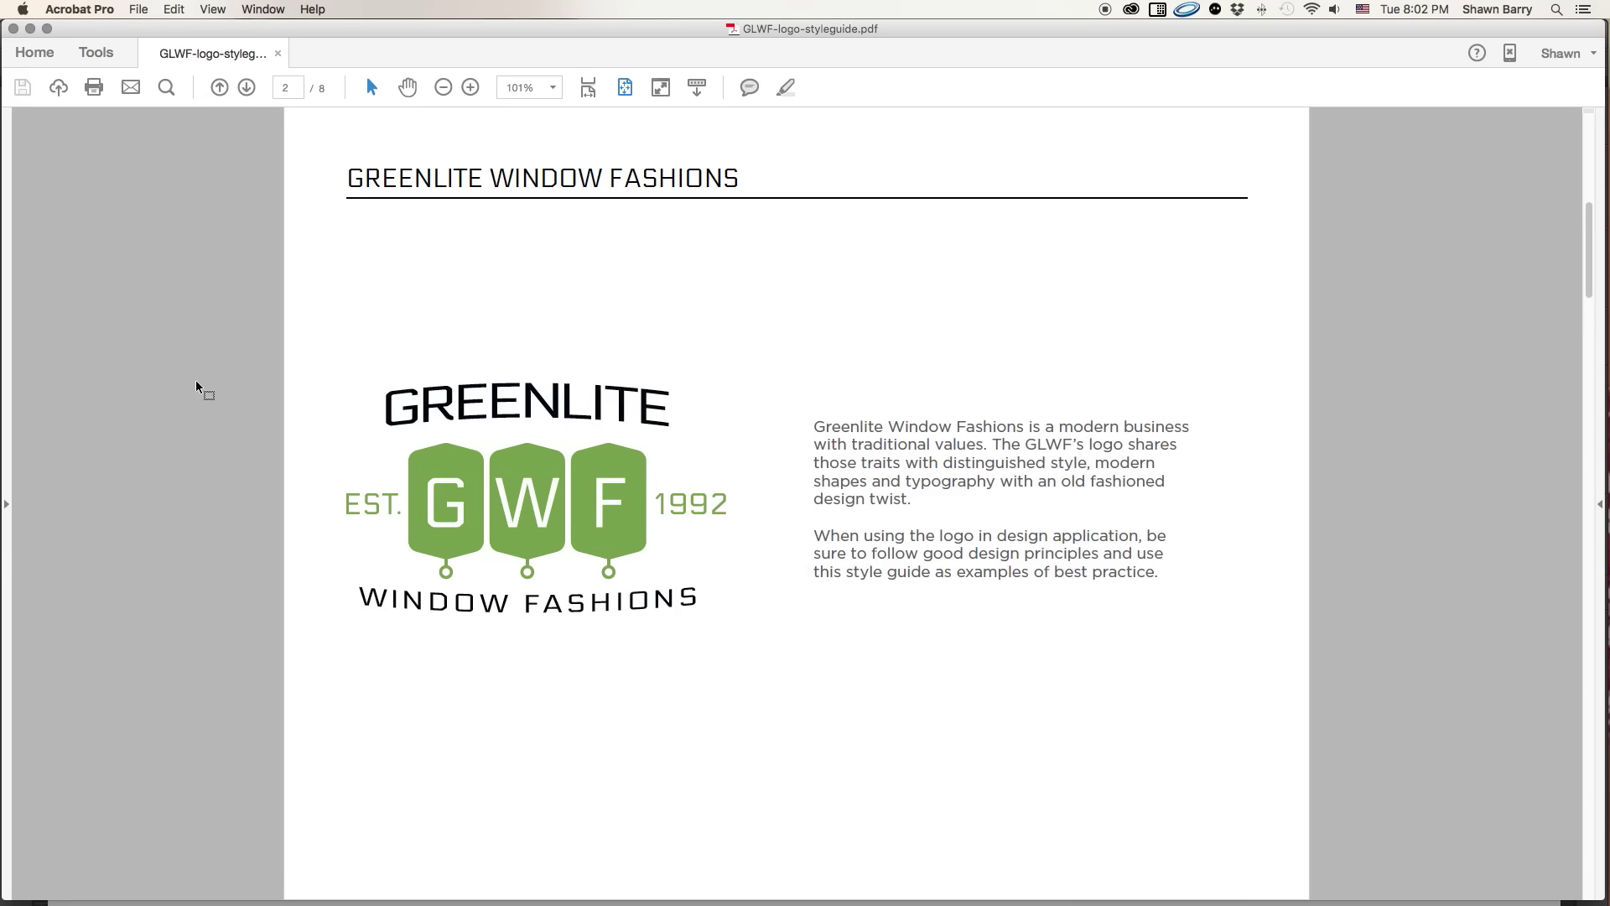
- Advance from the Greenlite introduction page to page 3, Colour Breaks
key(Right)
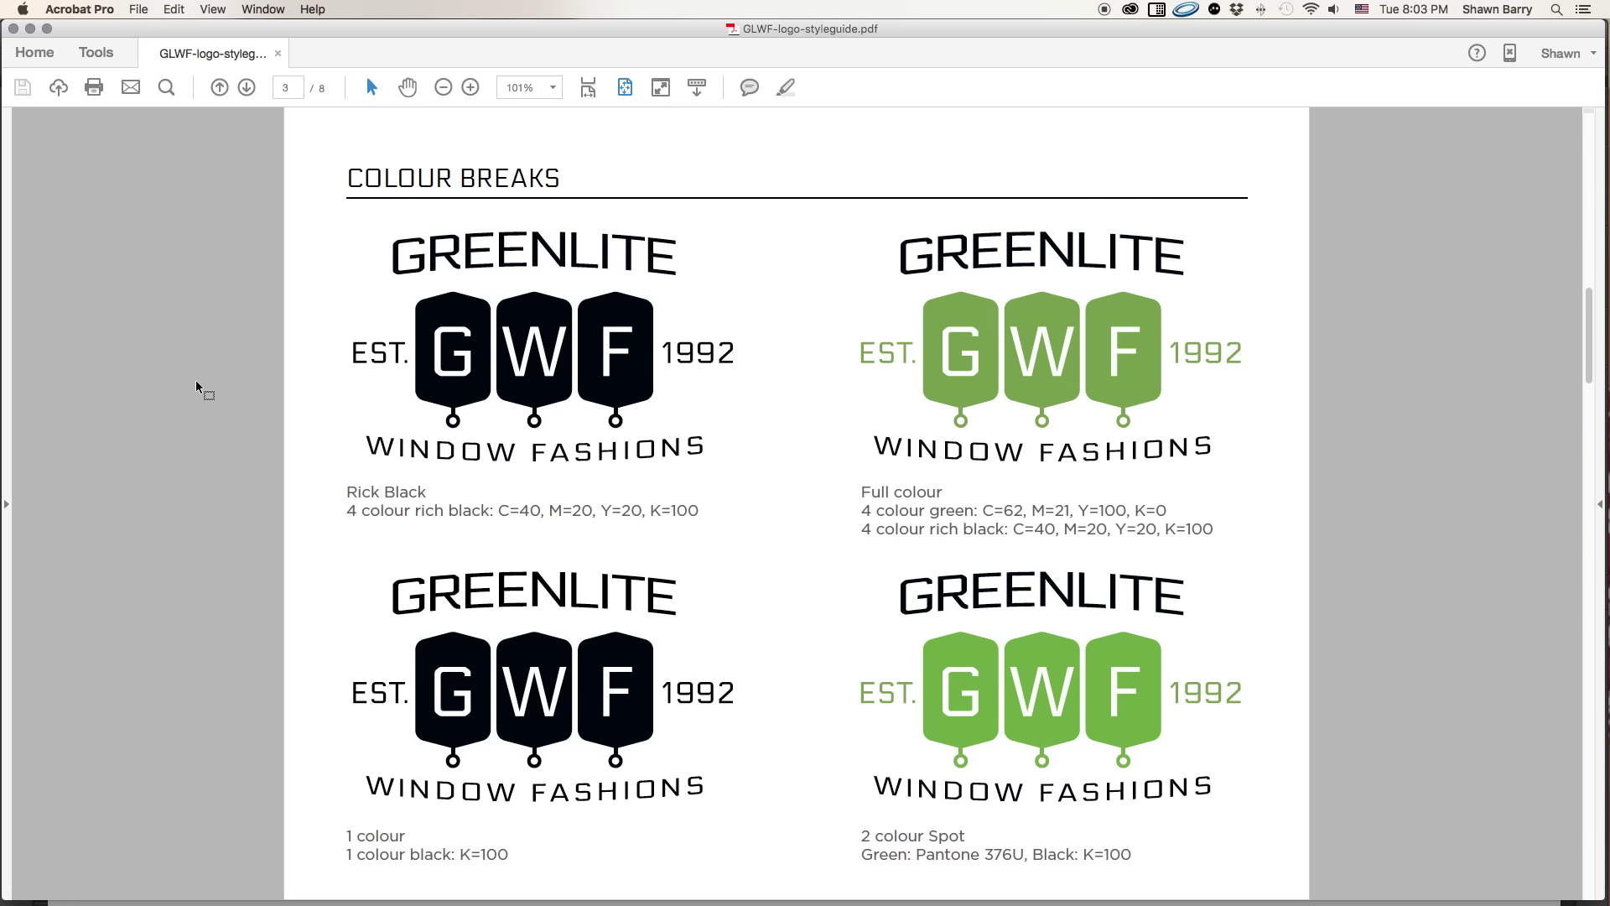
- Go to page 4, the Colour Palette with CMYK, spot and RGB/HEX swatches
key(Right)
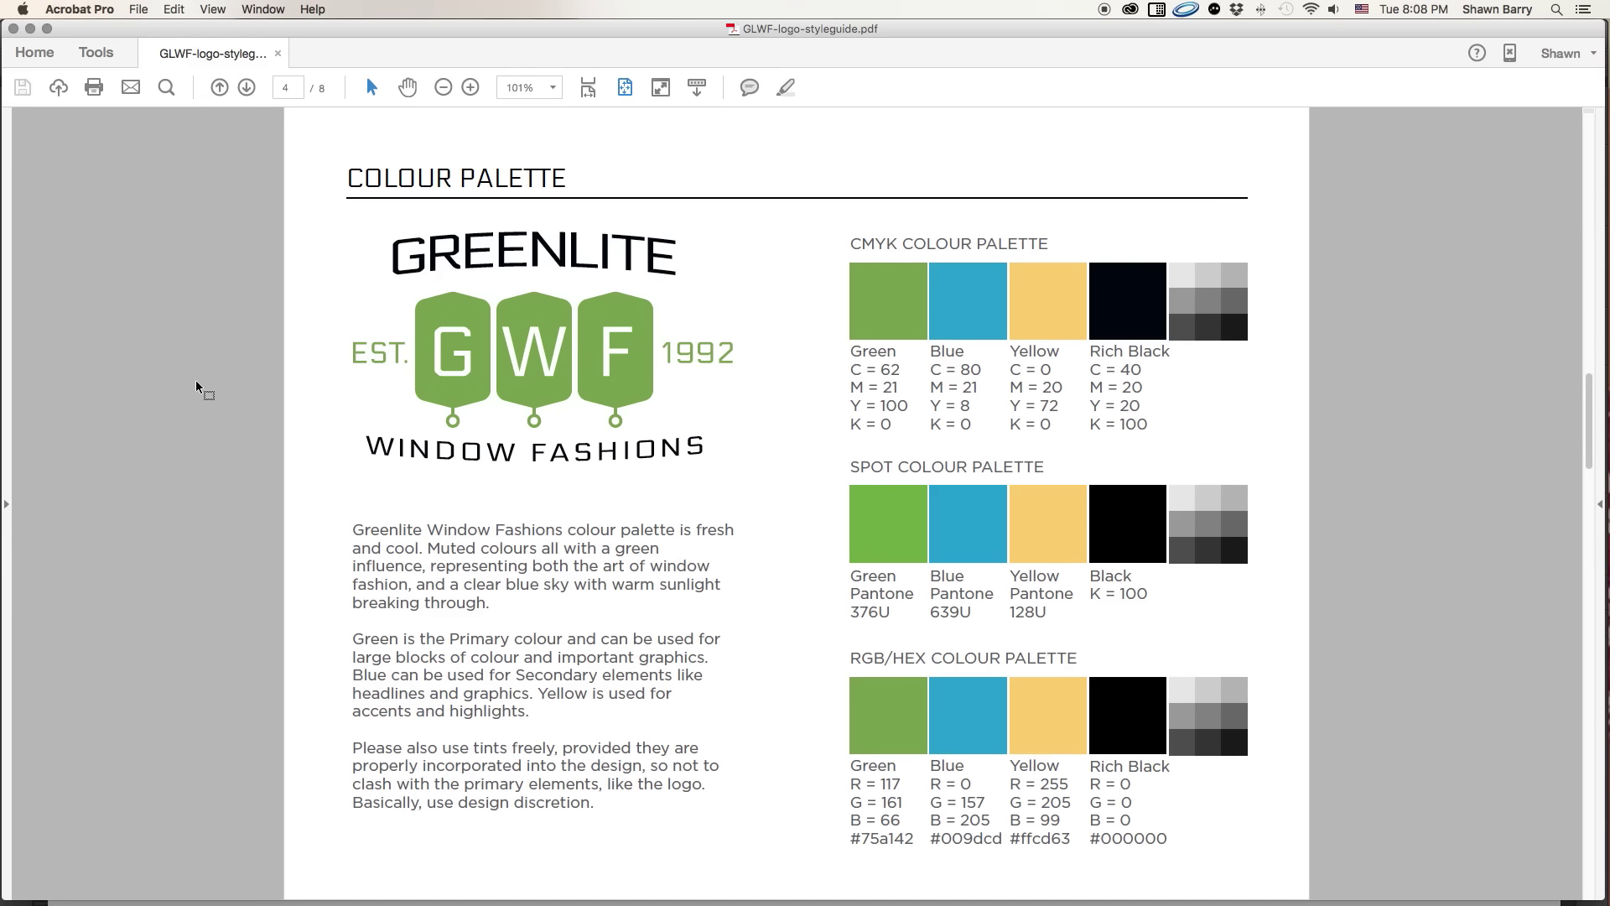
- Review page 5, Logo Backgrounds, then move on to page 6, Logo Safety
key(Right)
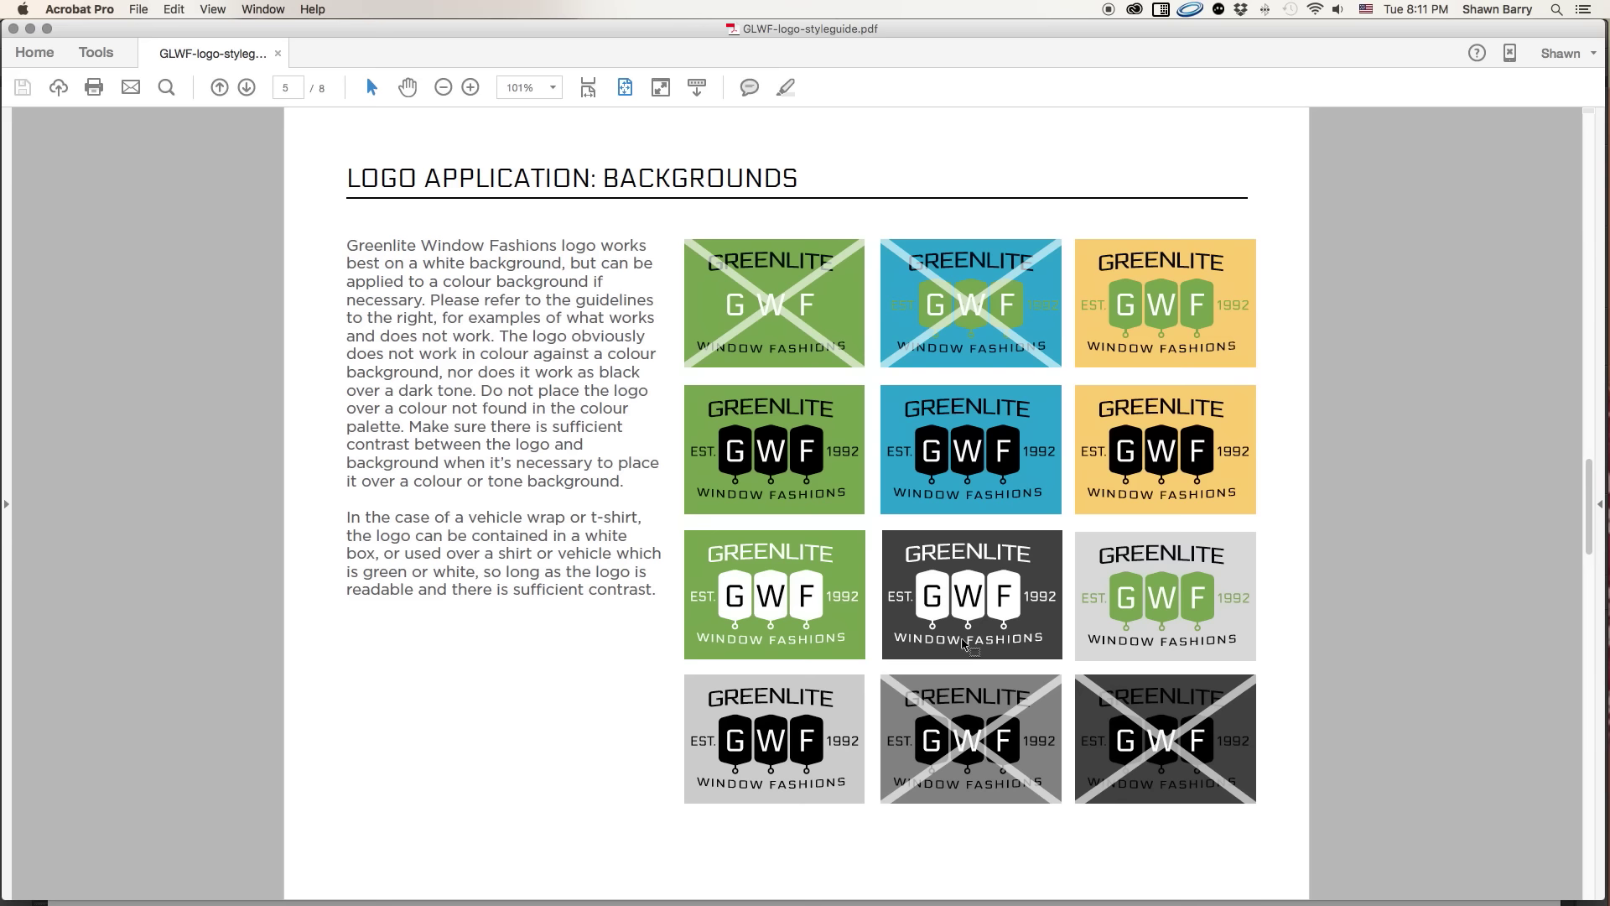
key(Right)
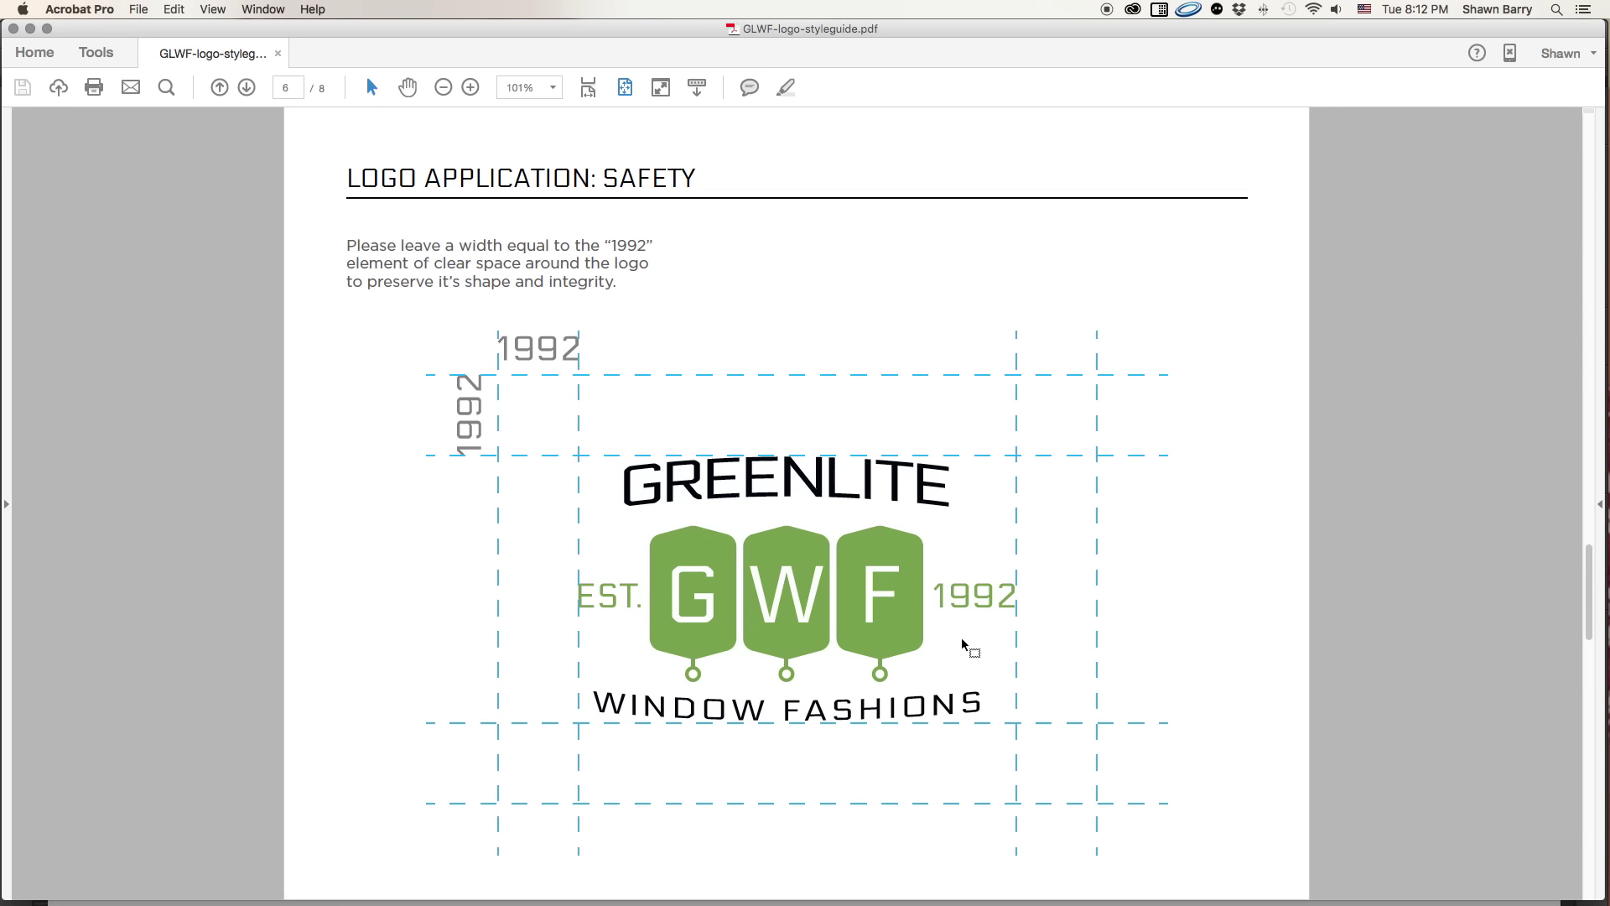
key(Right)
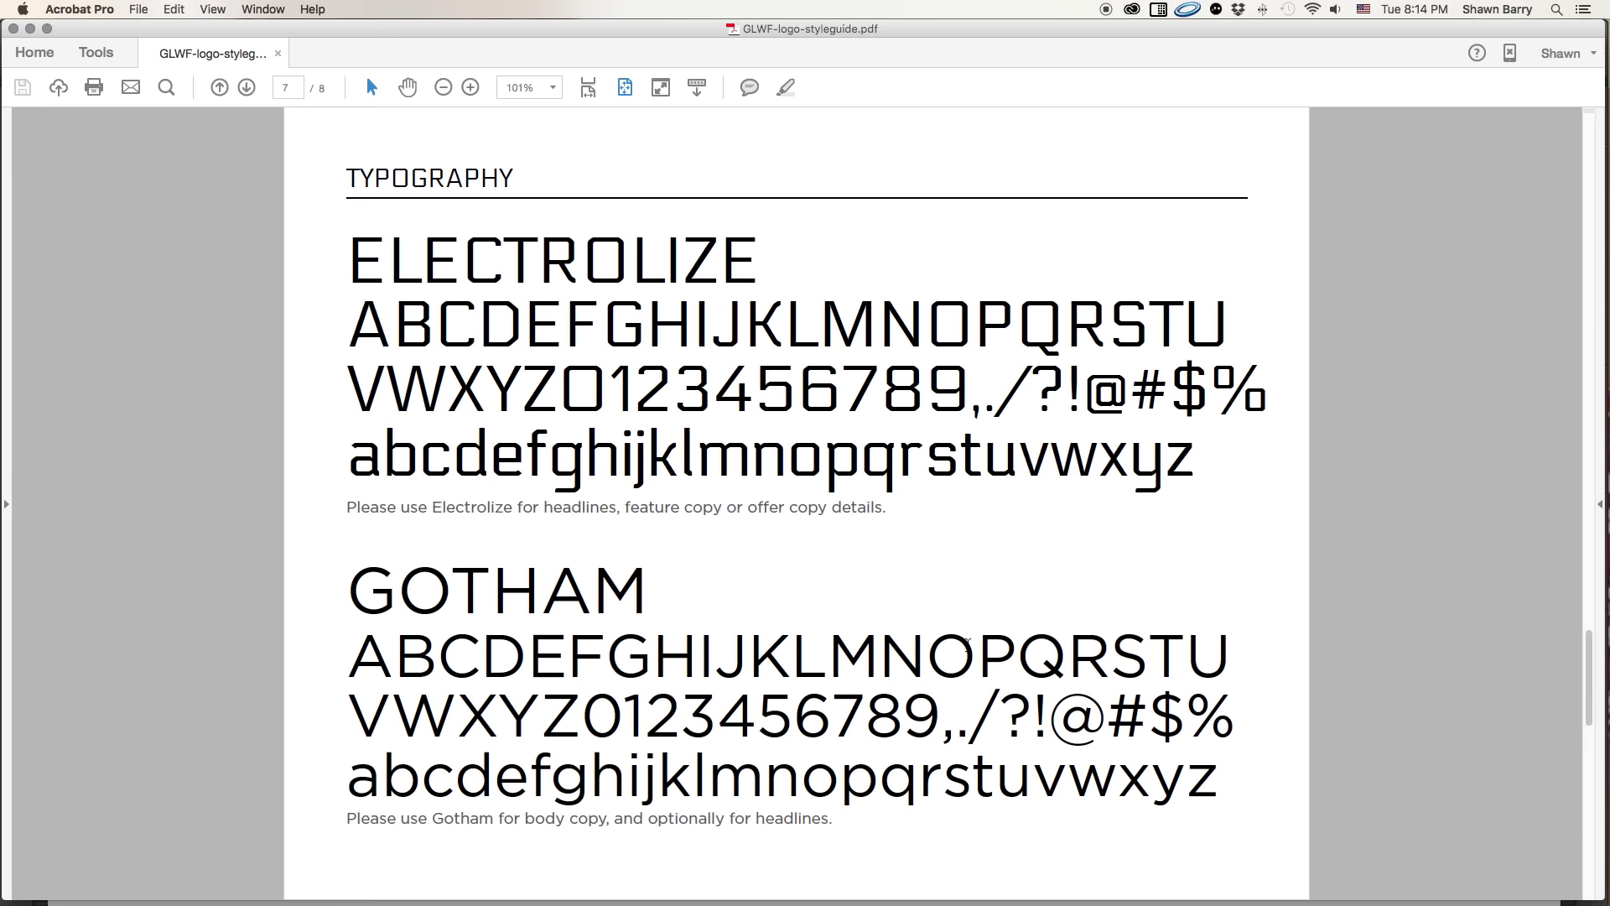
scroll(965, 639, down, 3)
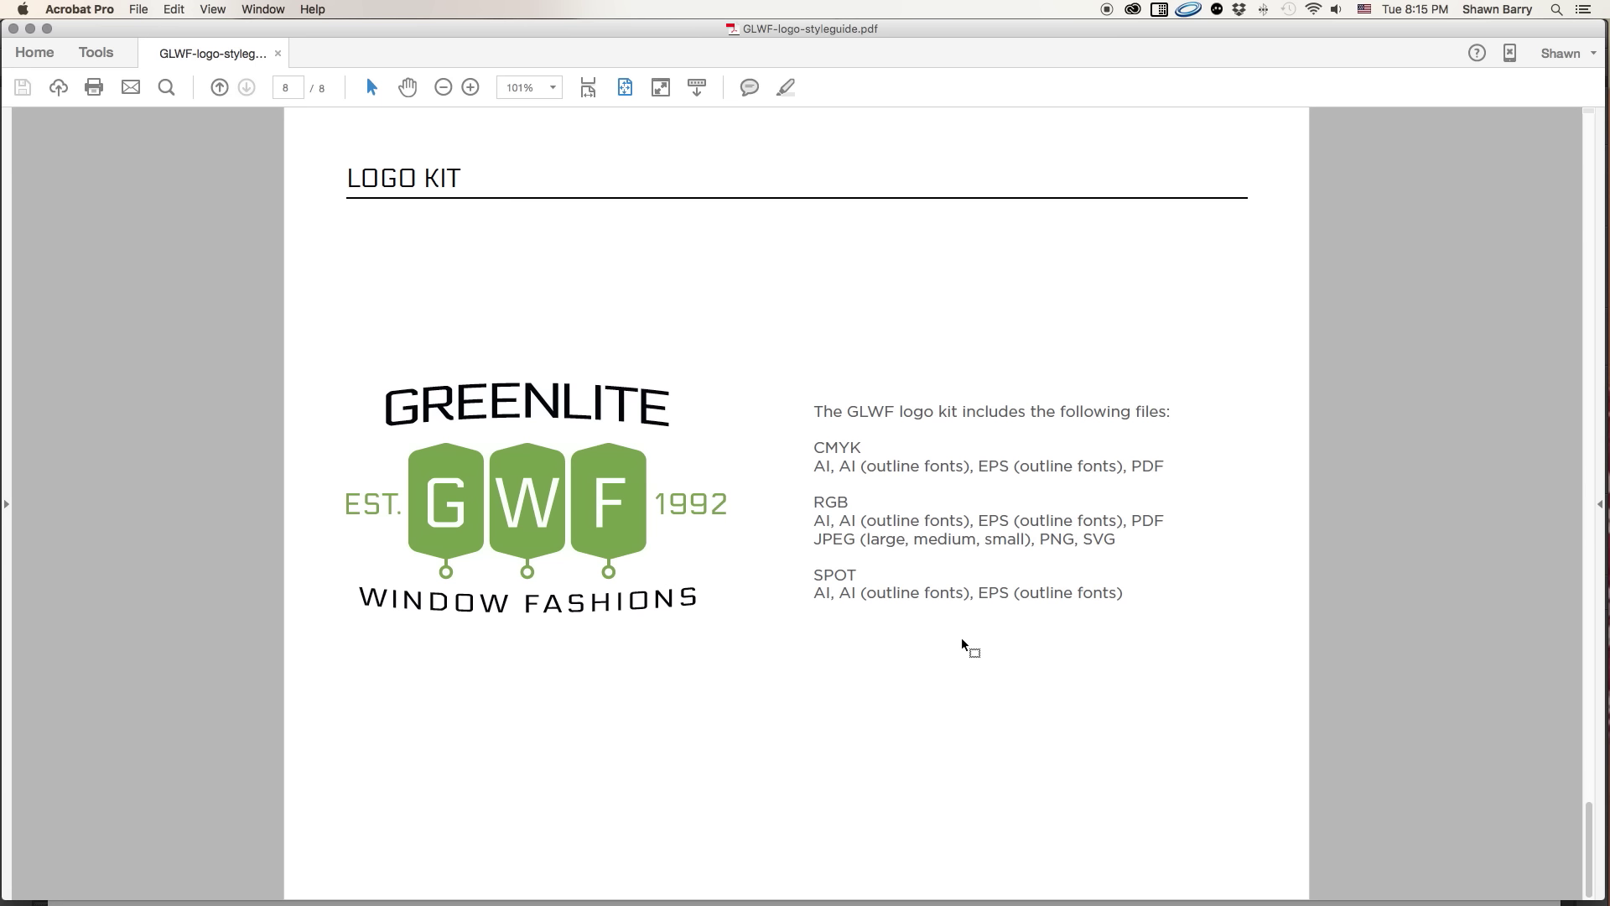
scroll(964, 644, up, 5)
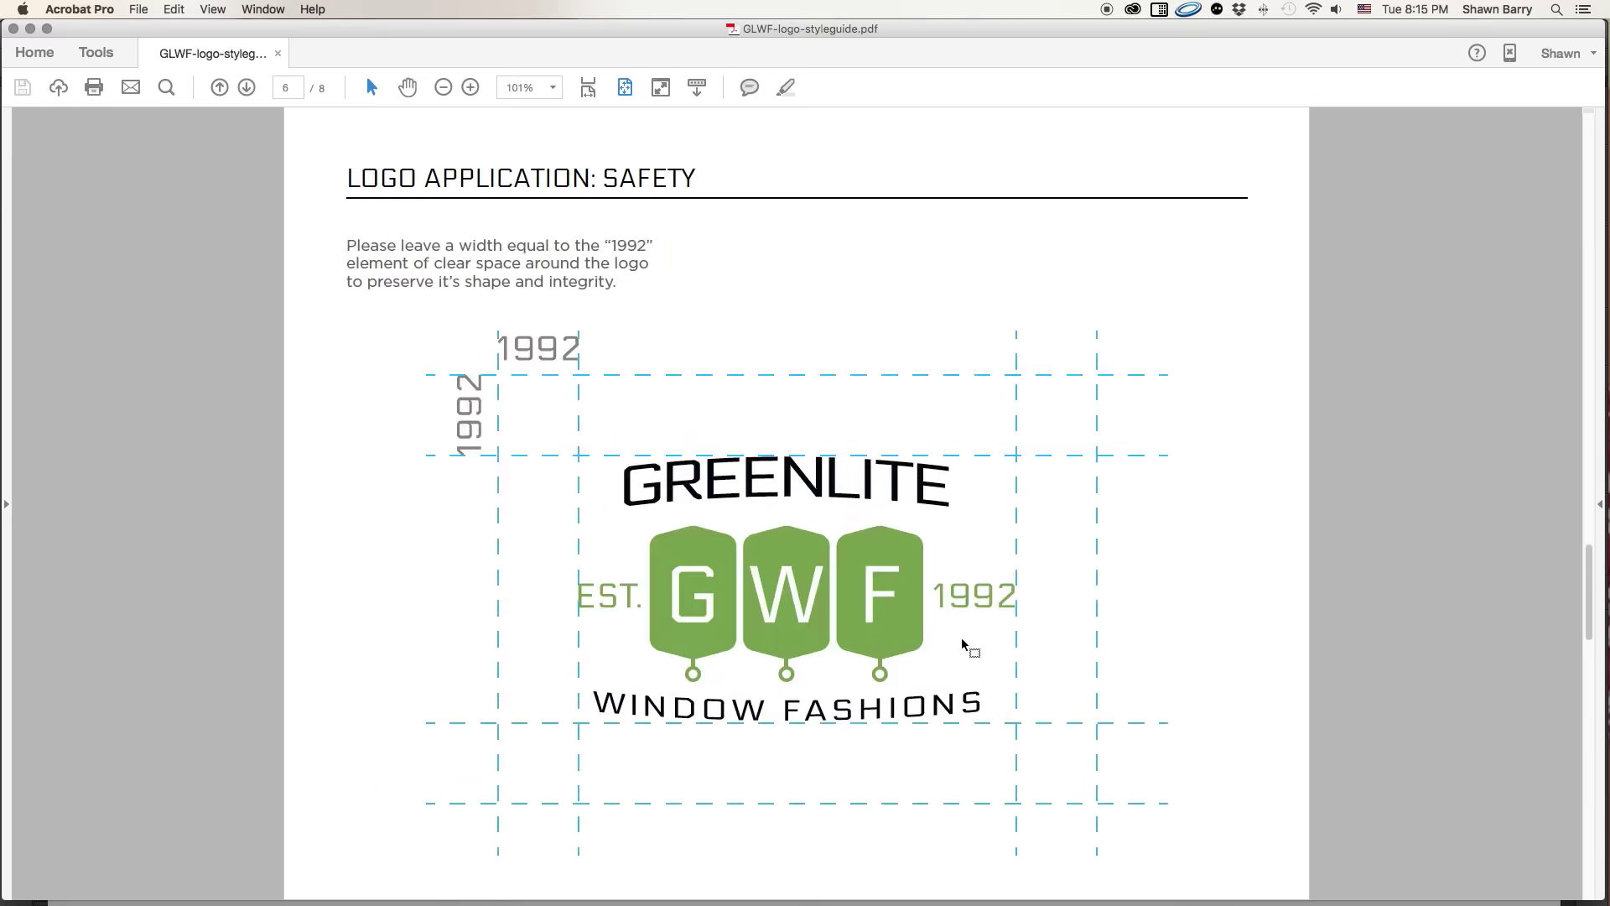
scroll(964, 644, up, 5)
scroll(963, 645, up, 5)
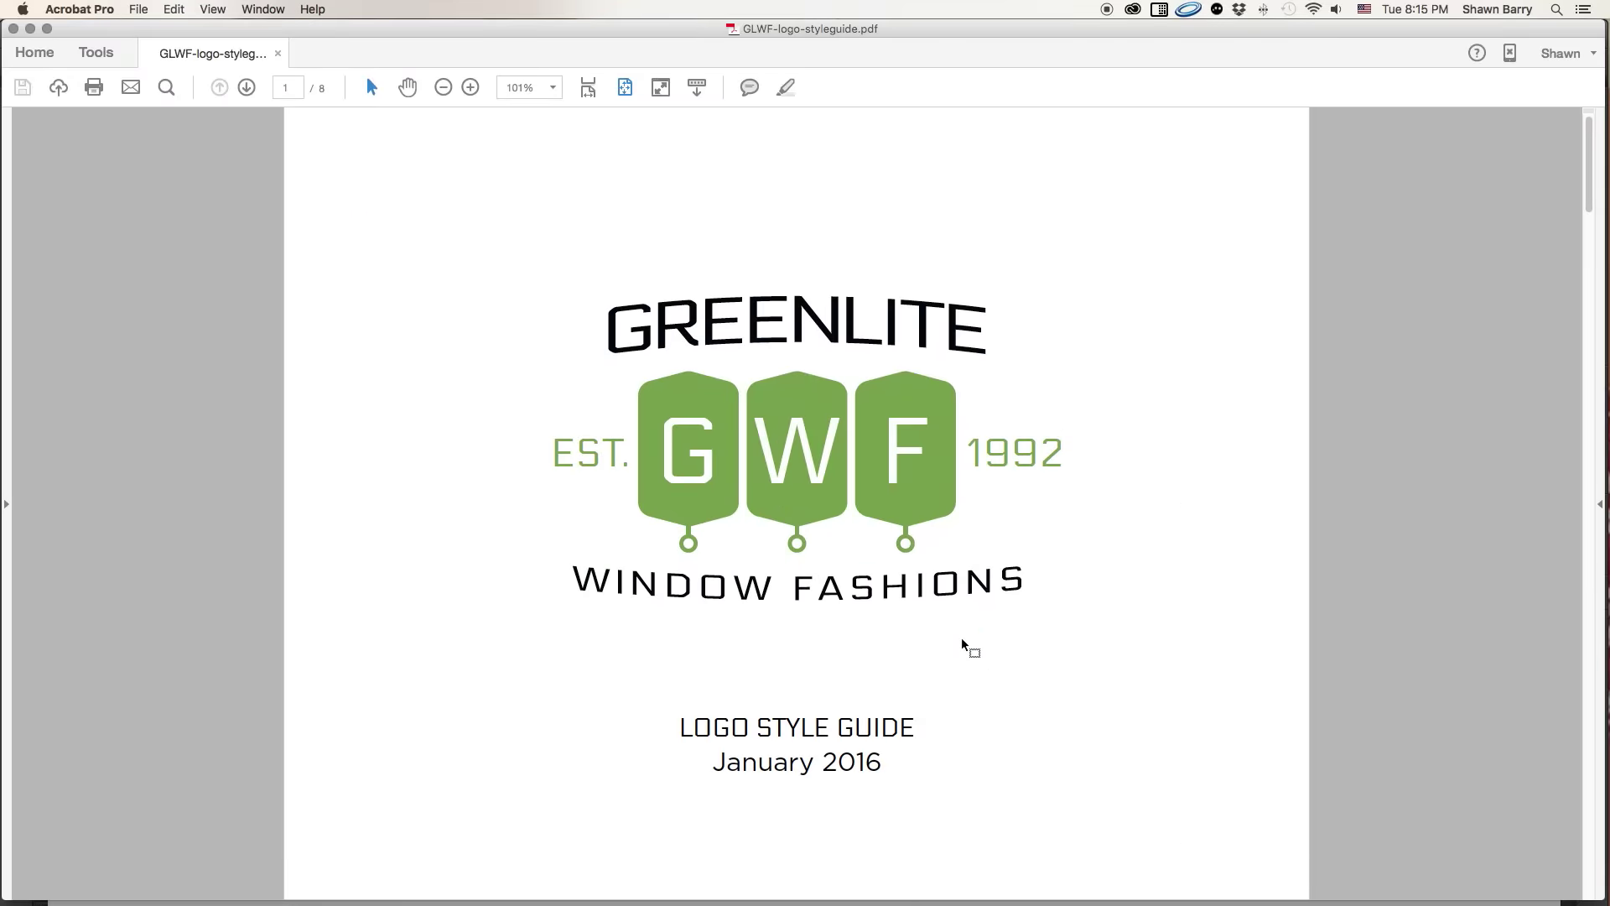